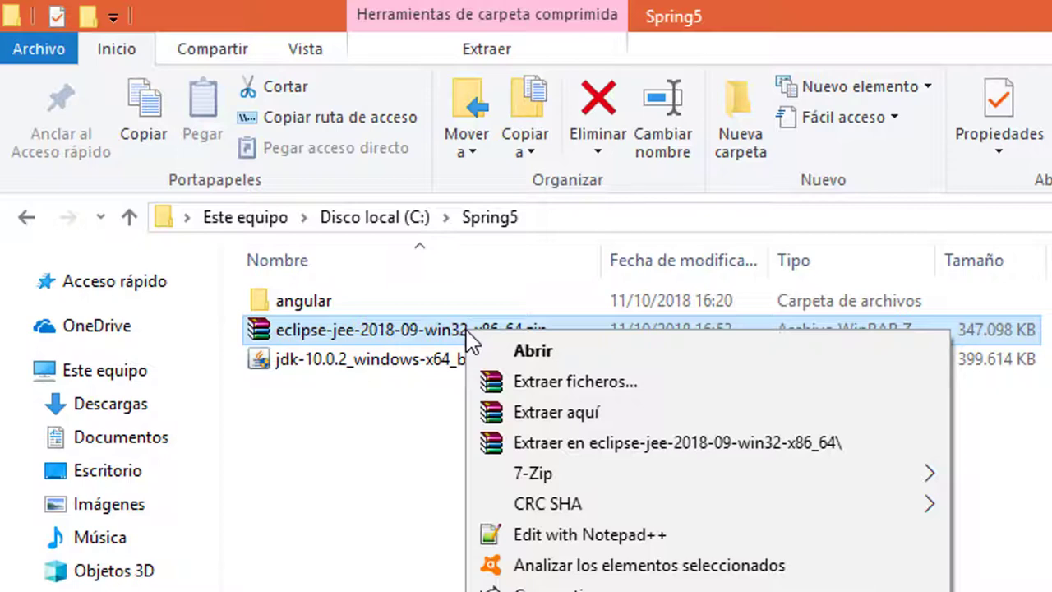
Step: Extract eclipse-jee-2018-09-win32-x86_64.zip into the Spring5 folder and start eclipse.exe from the extracted eclipse folder
click(565, 415)
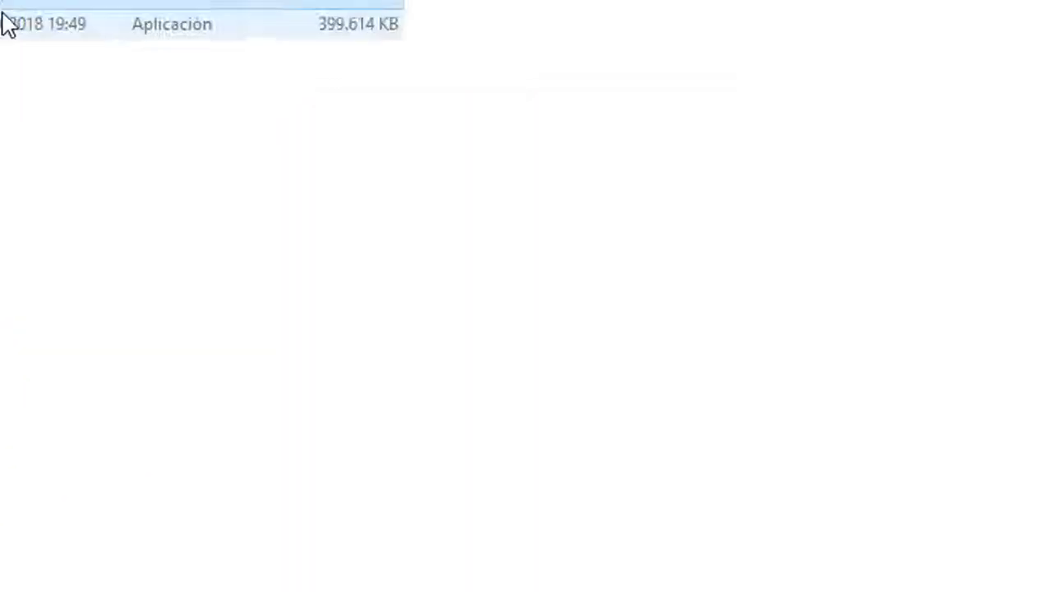
double_click(308, 341)
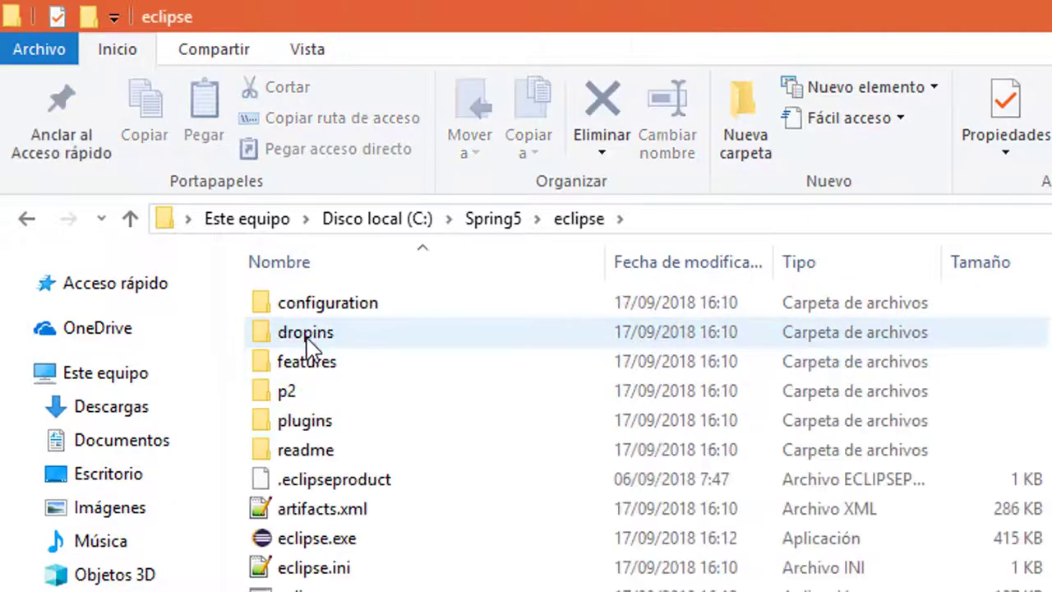
double_click(341, 547)
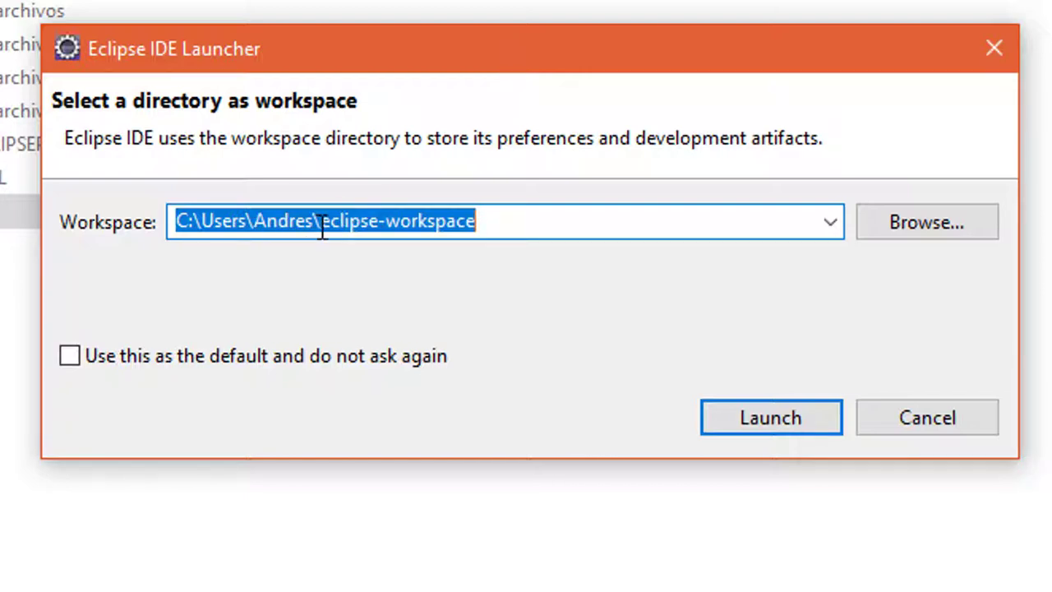
Step: Create a folder in C:\Spring5 named eclipse-workspace, reusing the folder name copied from the default workspace path
drag(476, 220, 321, 226)
key(ctrl+c)
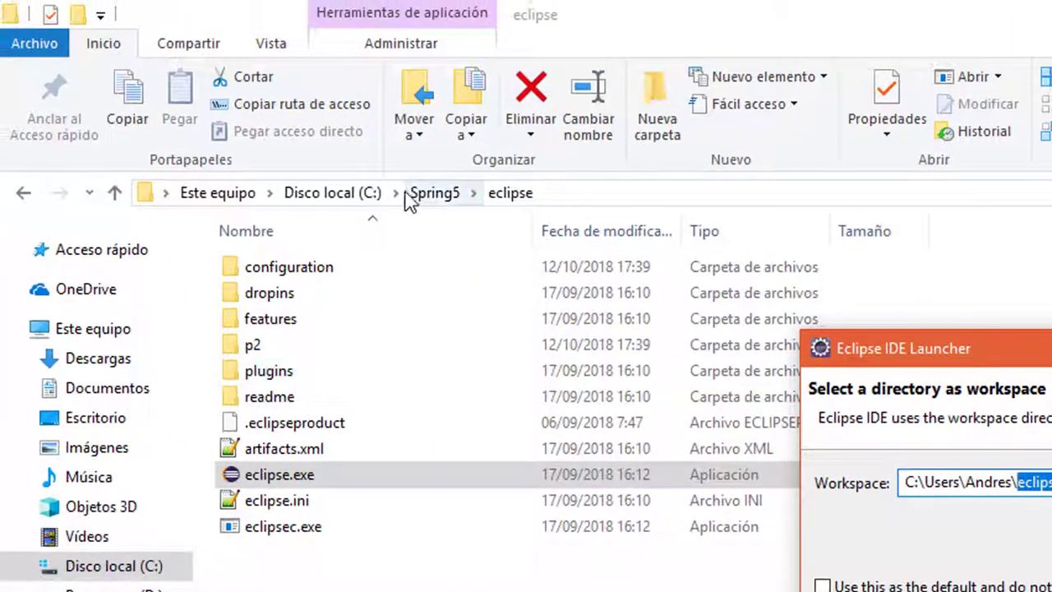
click(10, 21)
right_click(309, 416)
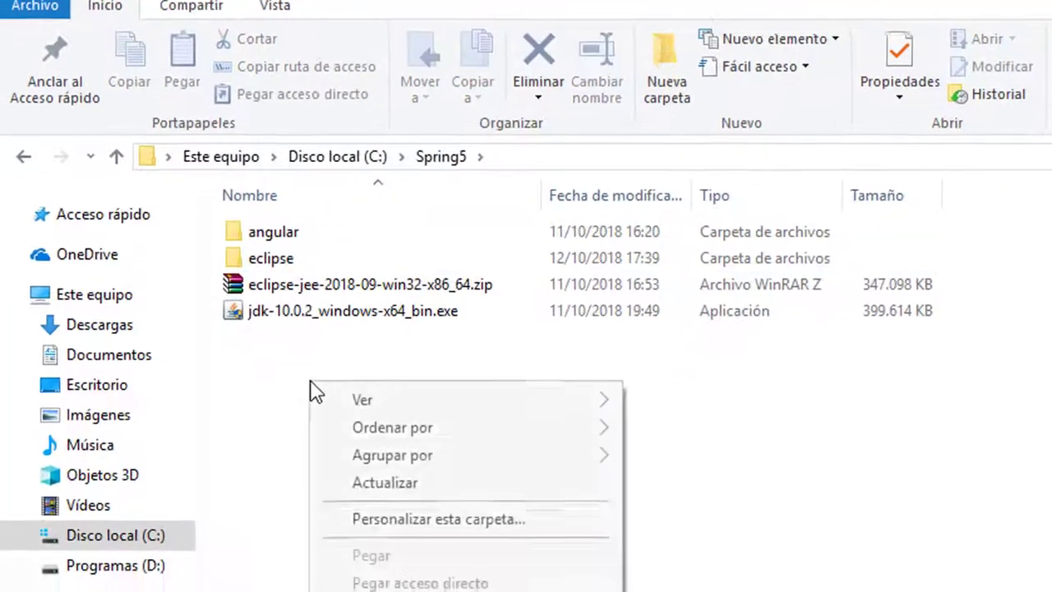
mouse_move(518, 591)
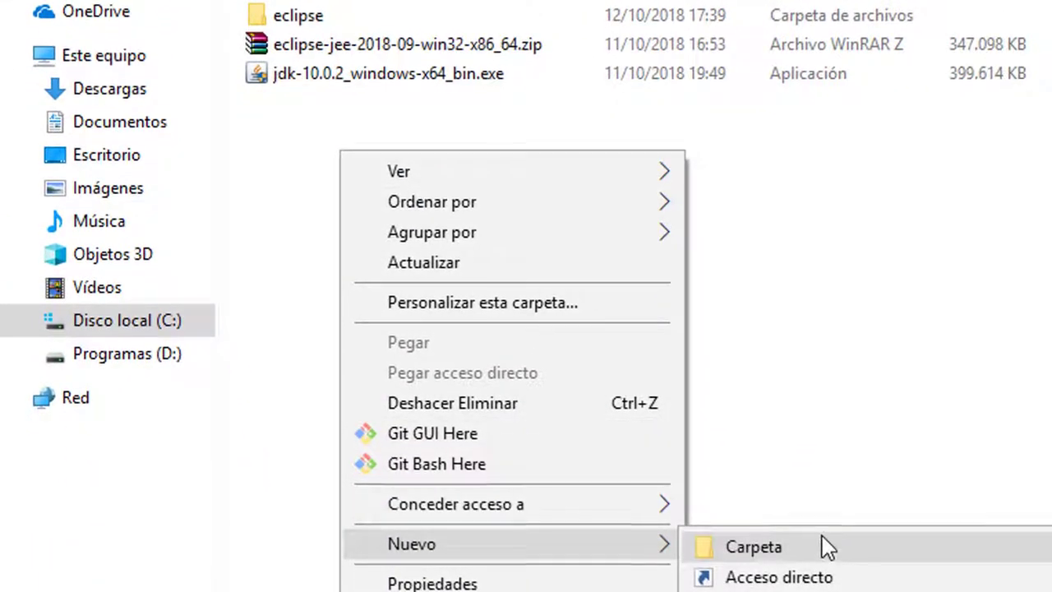
click(822, 547)
key(ctrl+v)
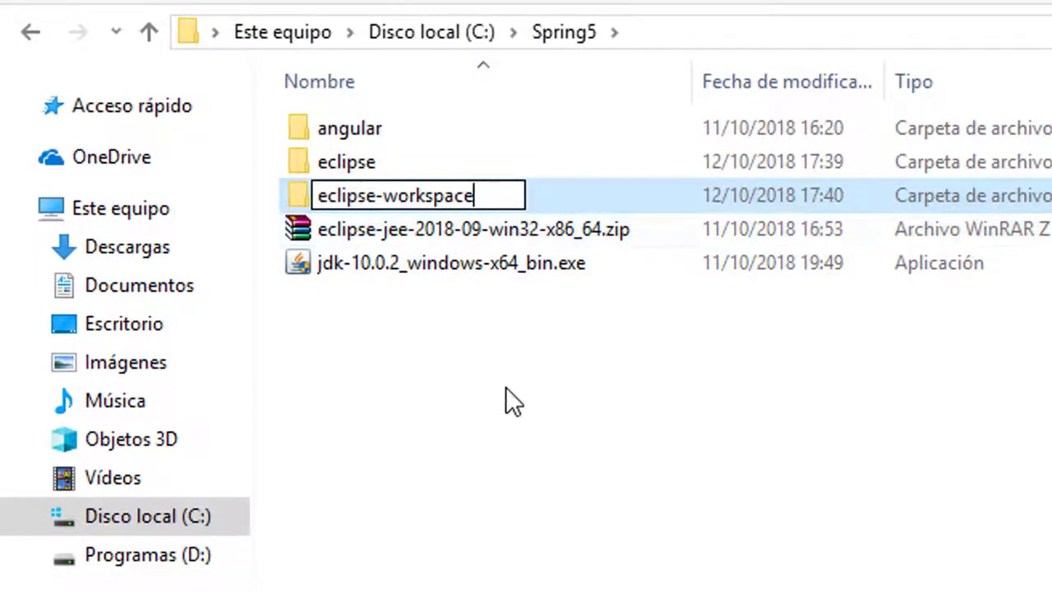
click(503, 379)
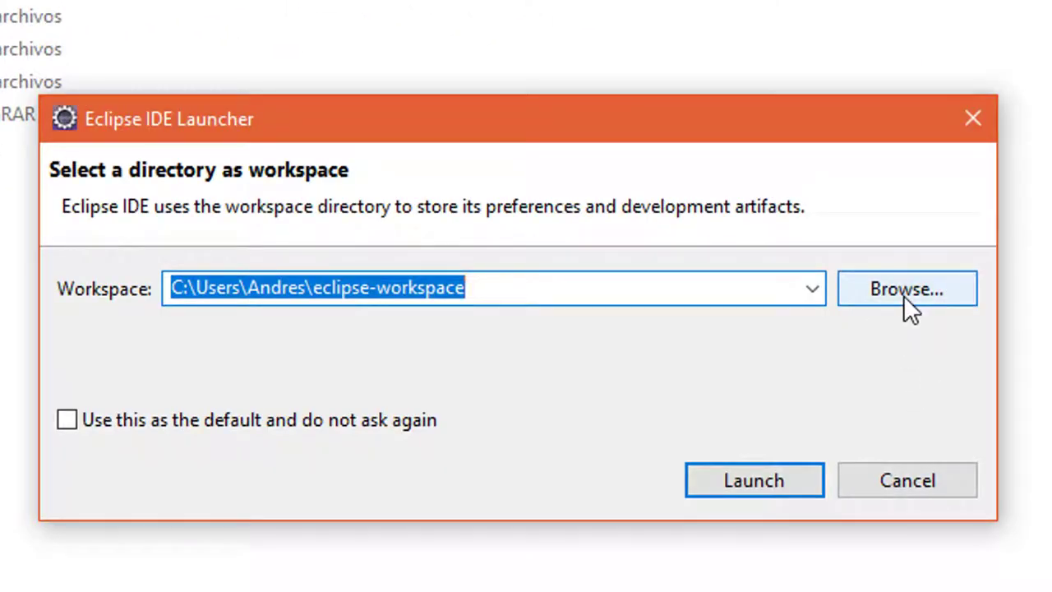
Step: Launch Eclipse with C:\Spring5\eclipse-workspace as the workspace and close the Welcome page
click(904, 297)
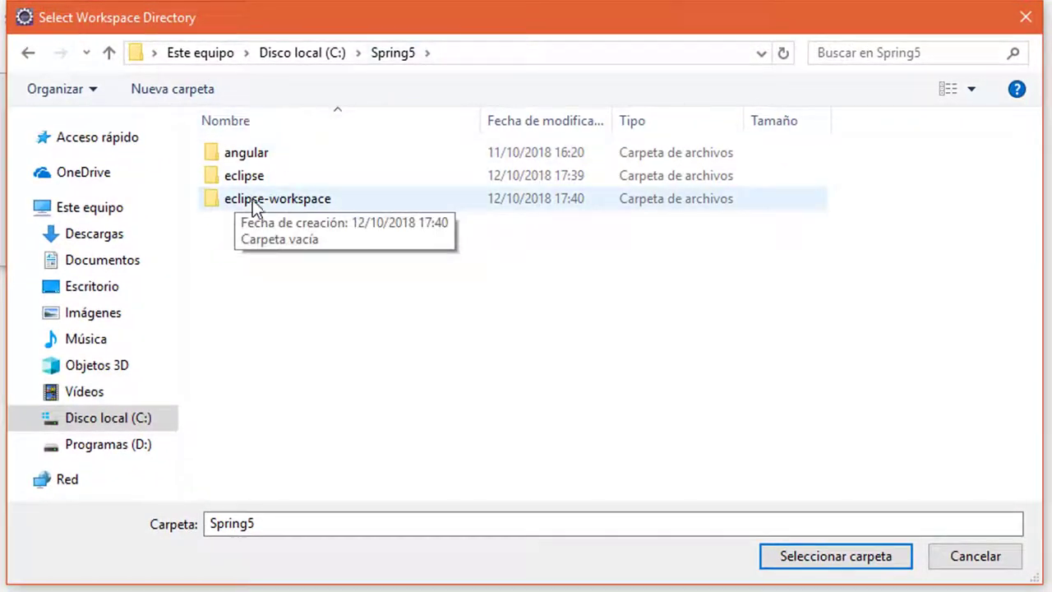
click(279, 203)
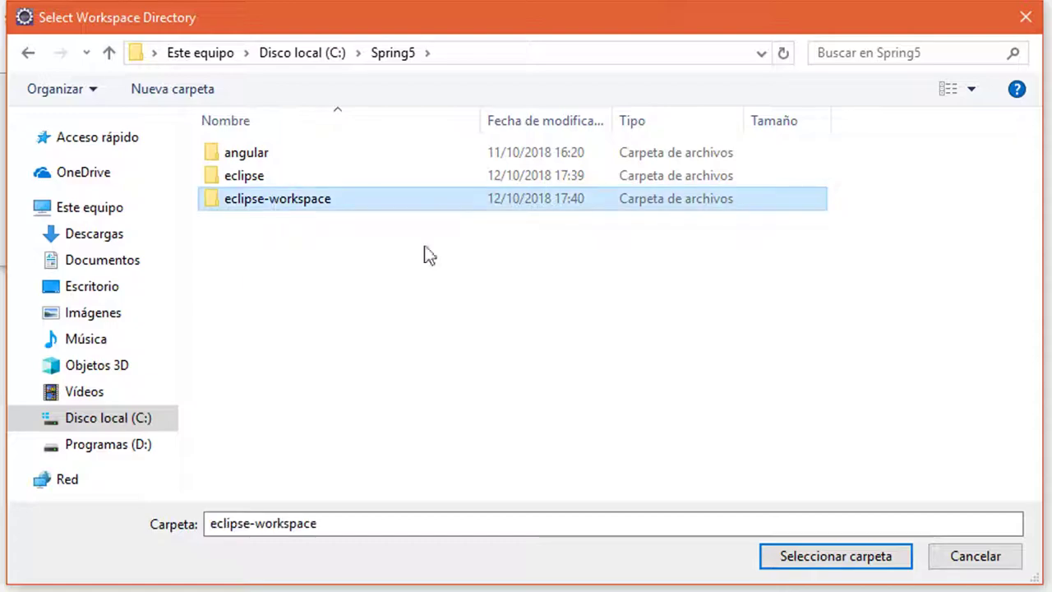
click(802, 564)
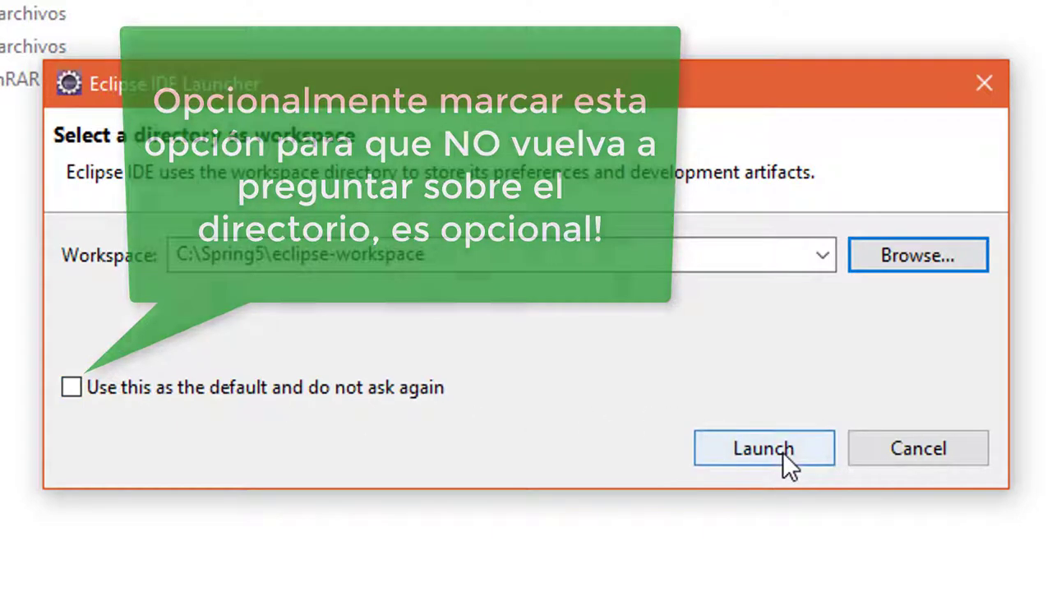
click(783, 452)
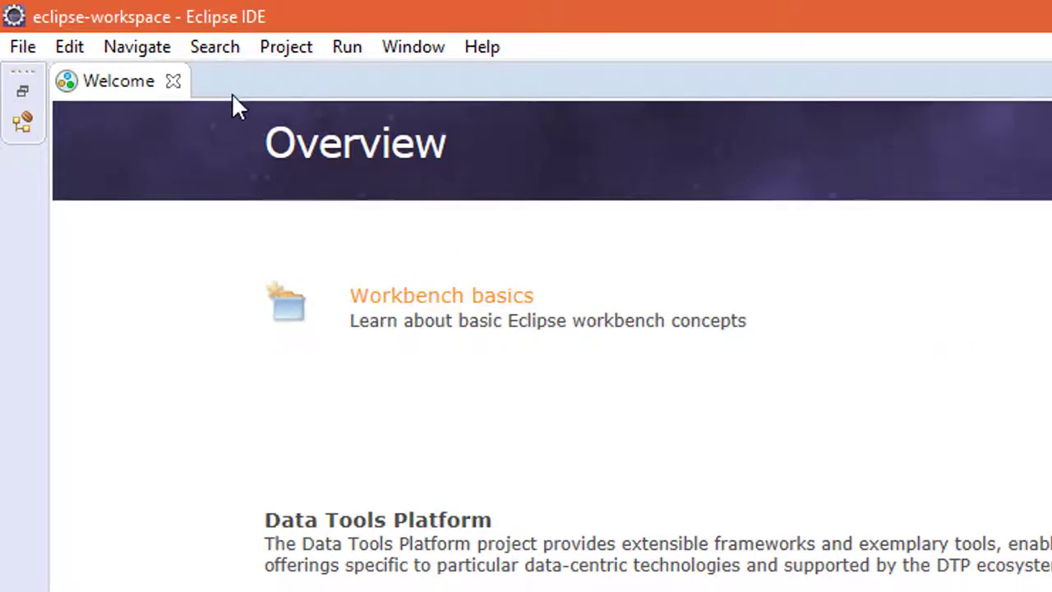
click(173, 82)
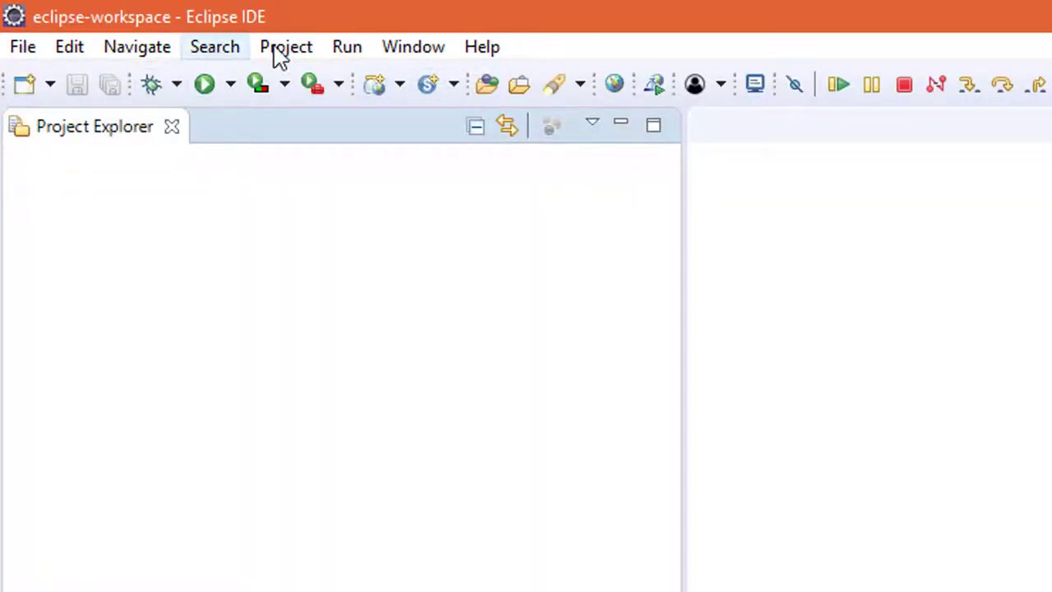
Step: Open the Eclipse Marketplace and search it for "spring"
click(484, 56)
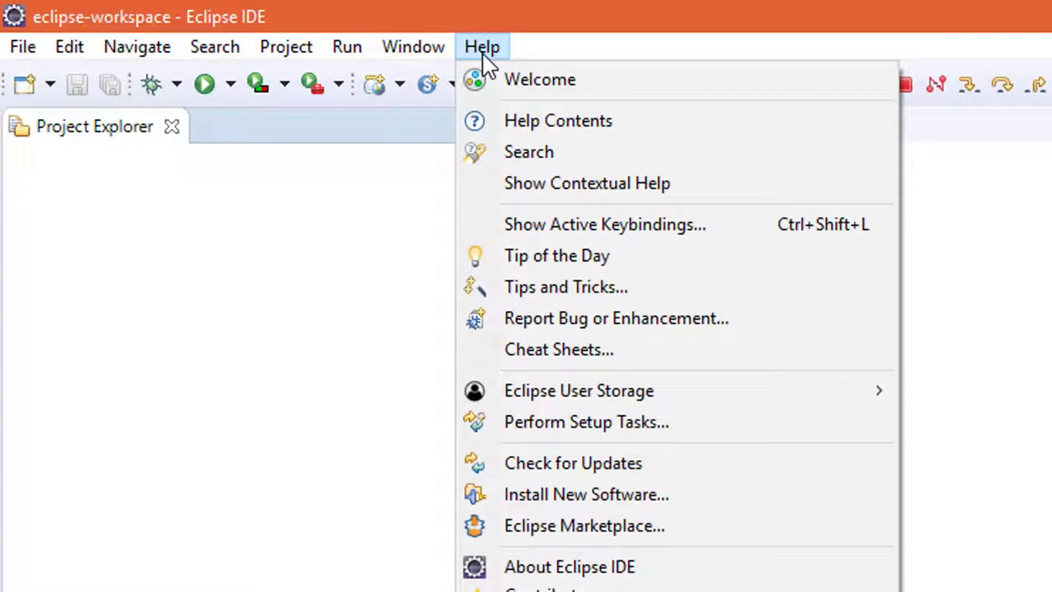
click(546, 531)
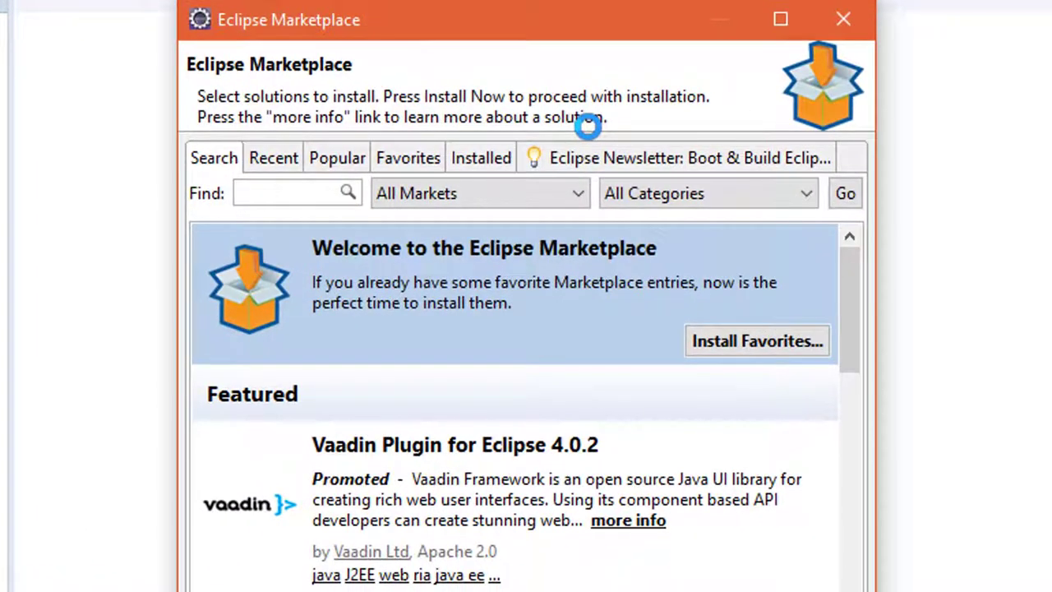
text(spring)
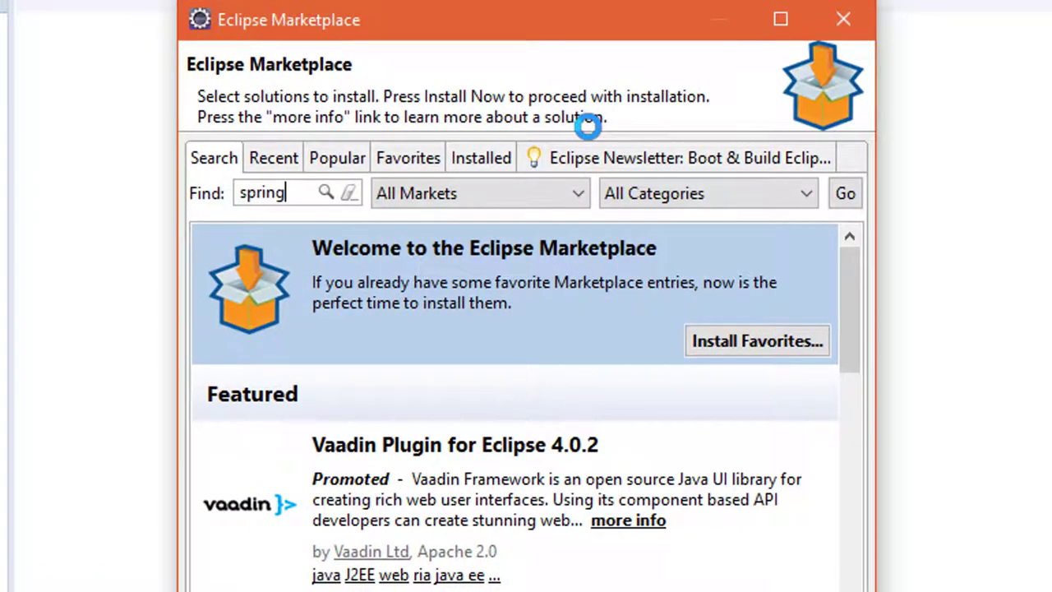
key(Return)
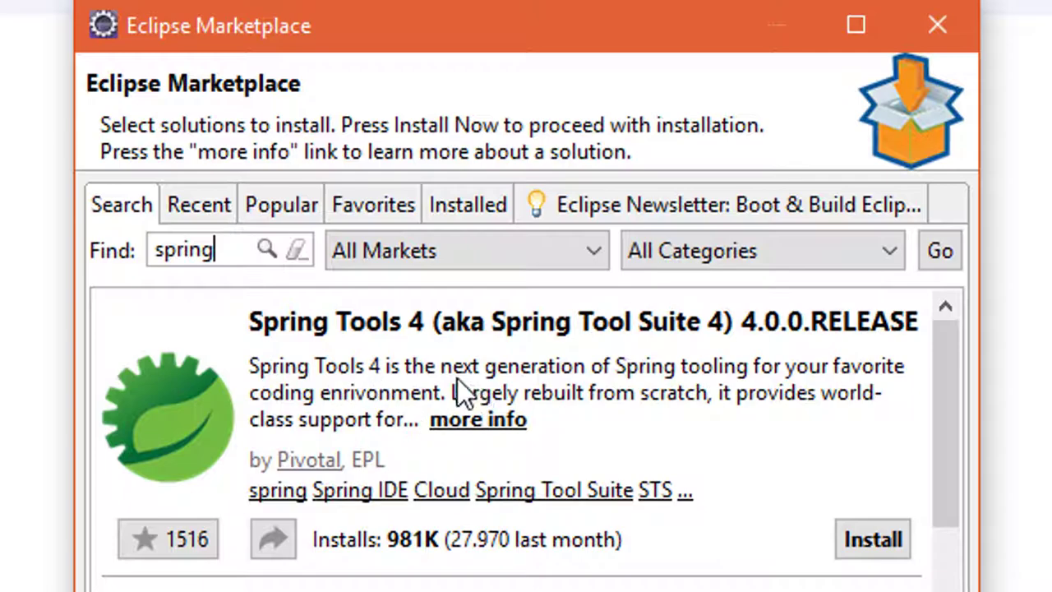
Step: Install Spring Tools 4 (aka Spring Tool Suite 4) 4.0.0.RELEASE with the proposed features, accepting the license agreements
click(864, 541)
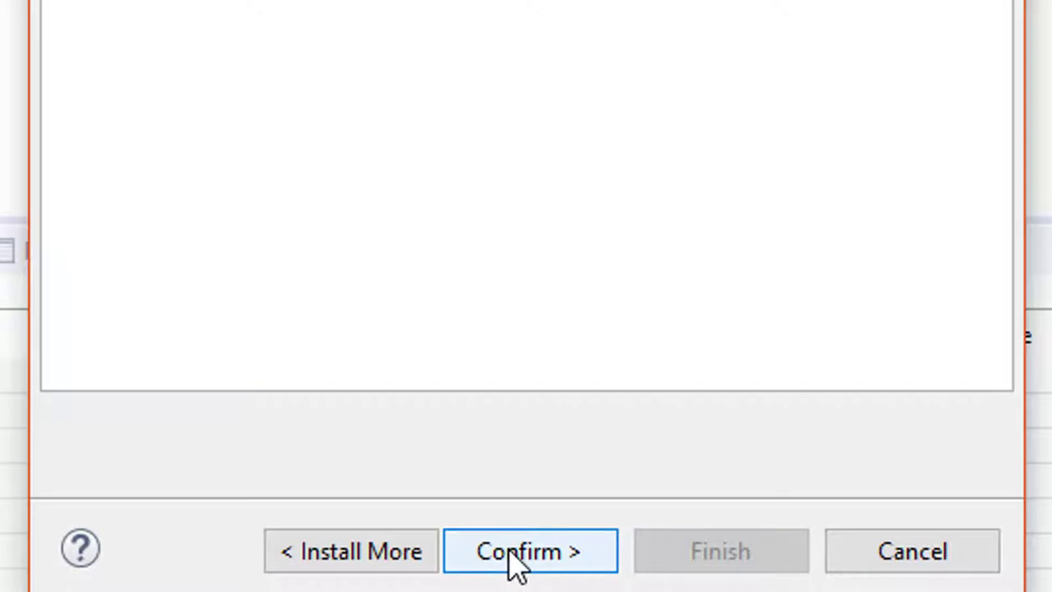
click(513, 564)
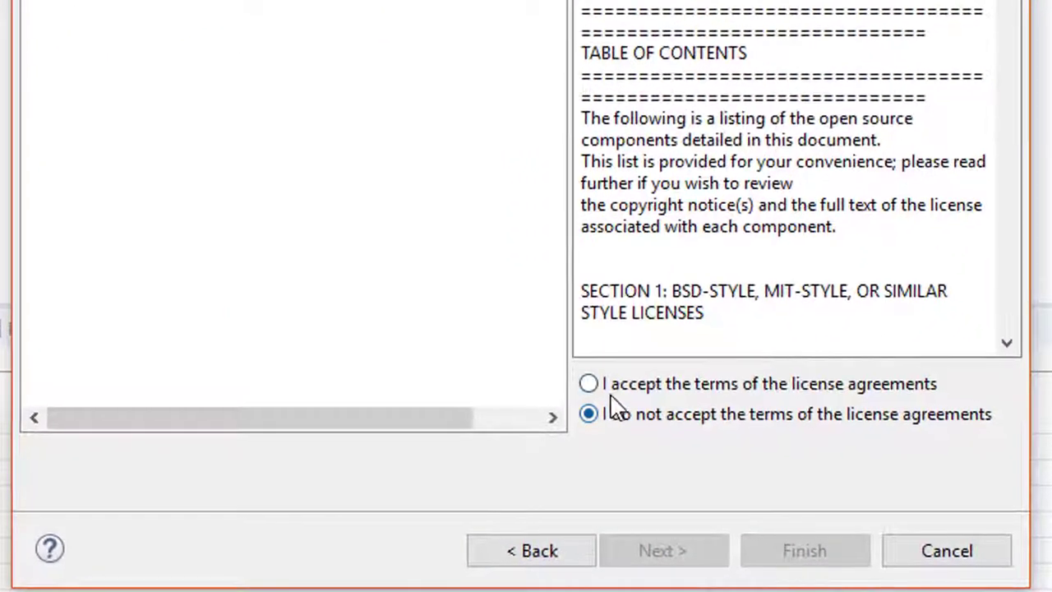
click(606, 494)
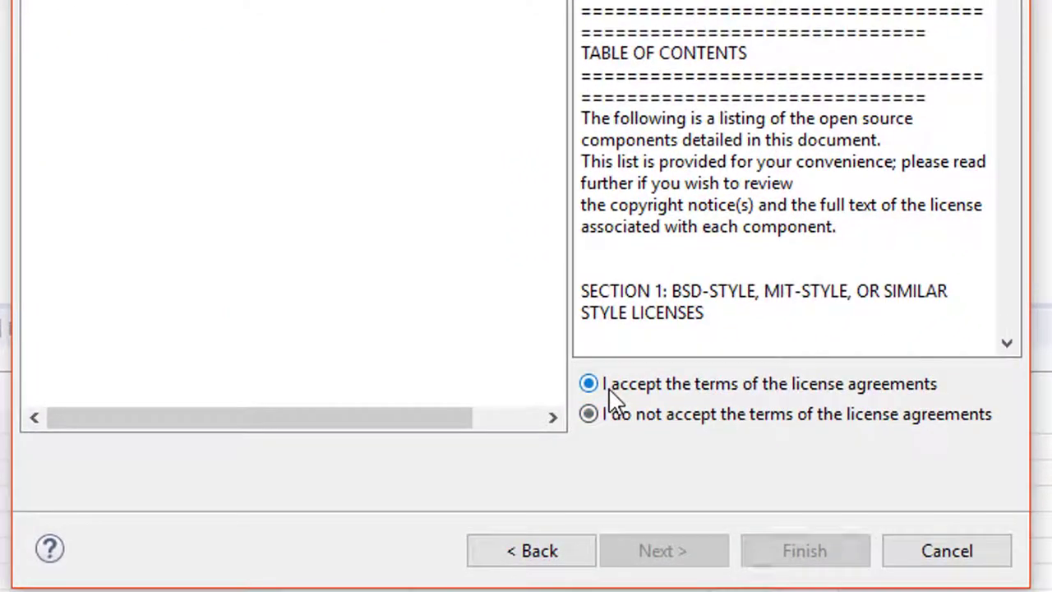
click(815, 559)
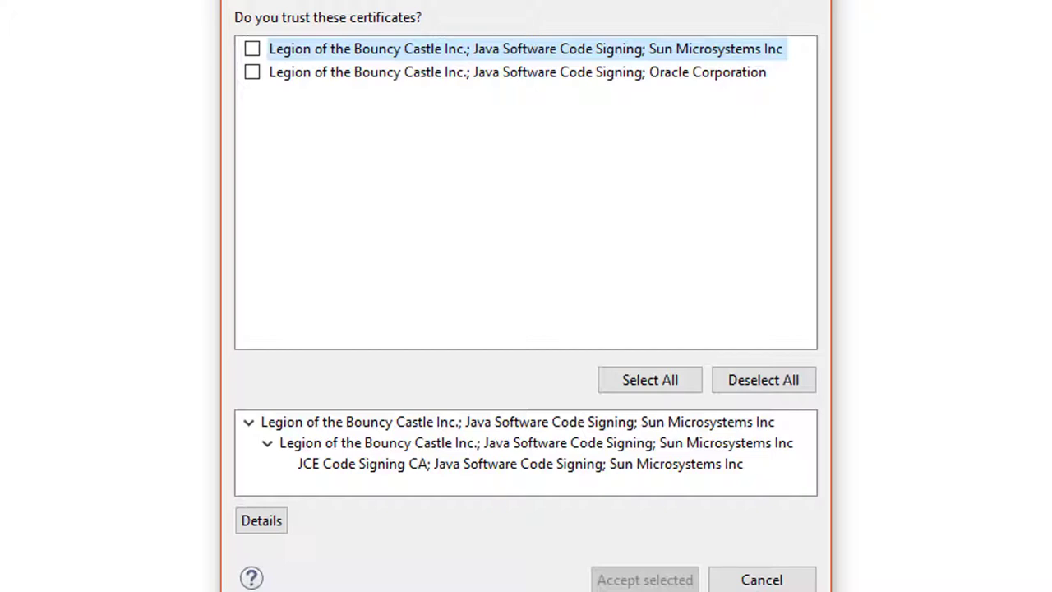
Step: Trust both Legion of the Bouncy Castle certificates and restart Eclipse to apply the installation
click(663, 380)
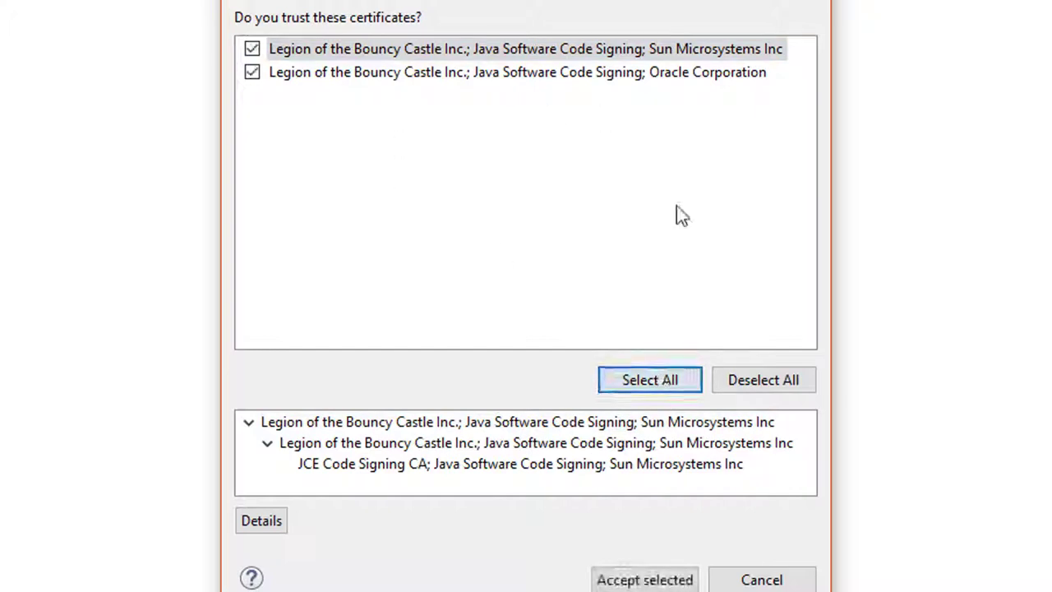
click(629, 579)
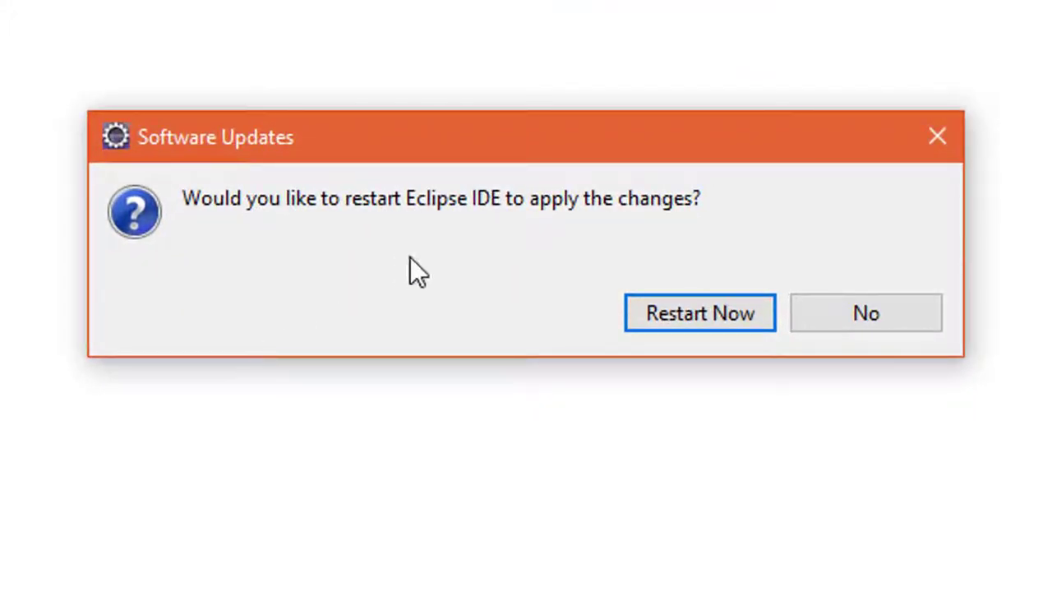
click(726, 317)
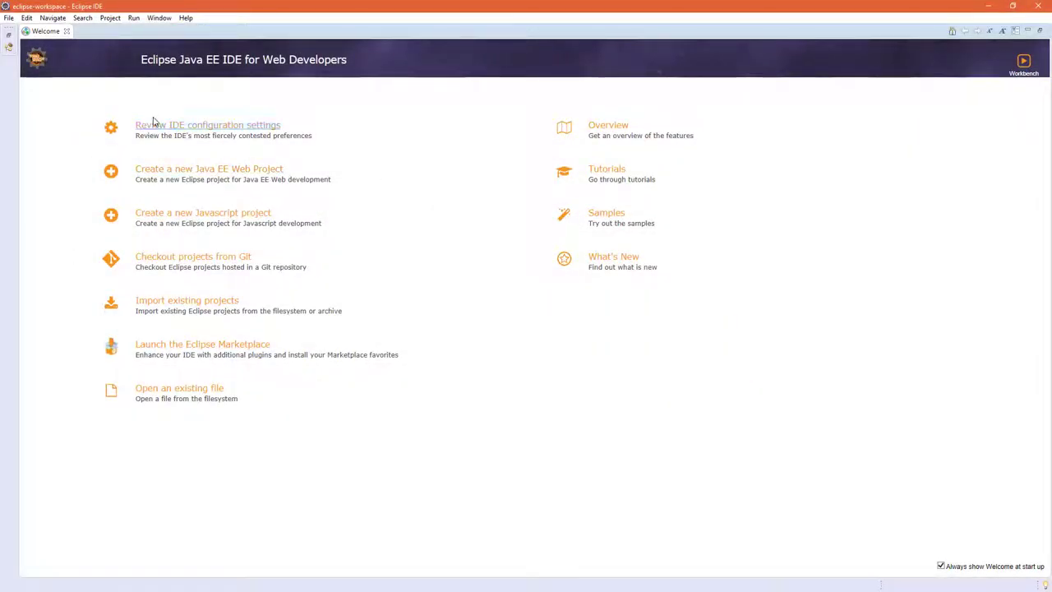
Step: Close the Welcome page and open the Boot Dashboard
click(67, 32)
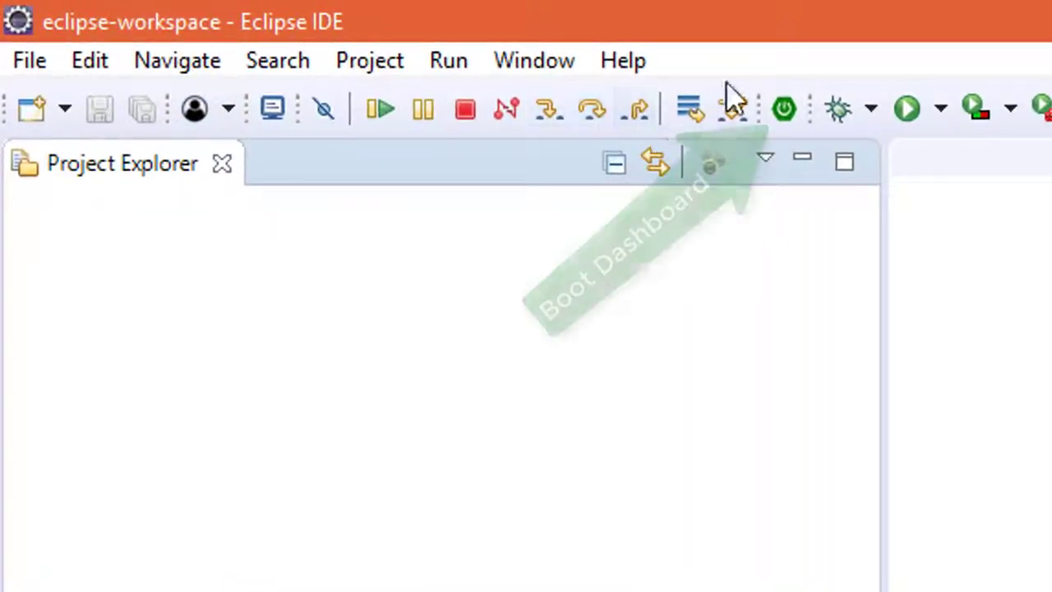
click(789, 115)
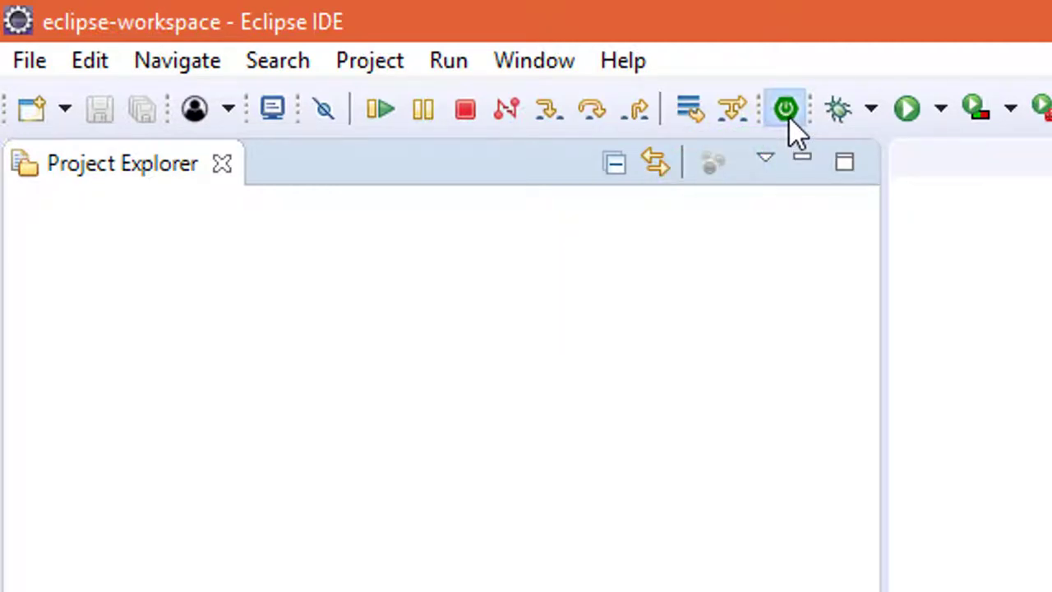
click(67, 159)
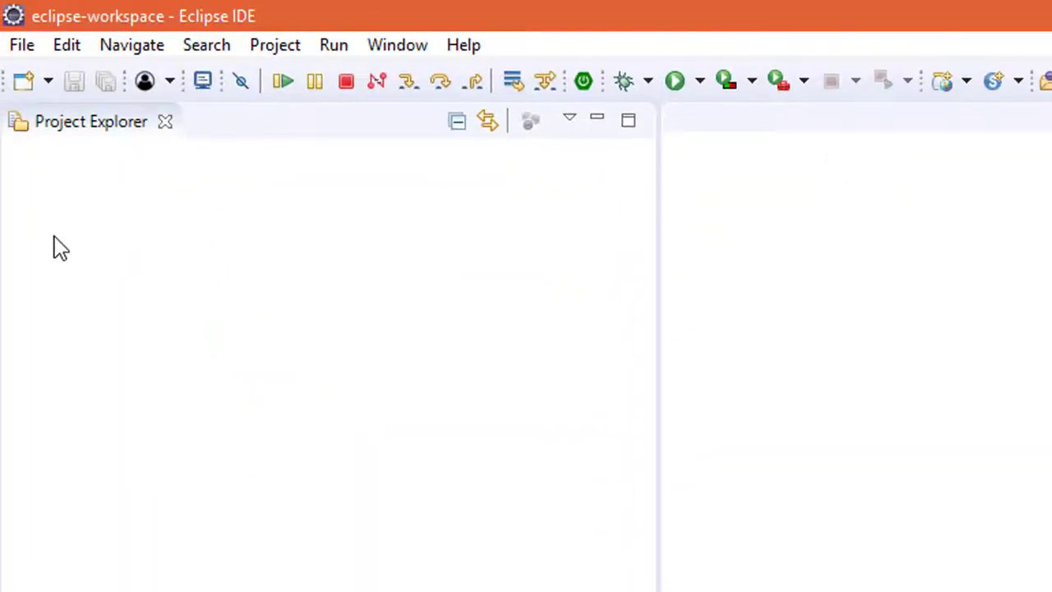
Step: Start a new project from the Project Explorer using the Spring Starter Project wizard in the Spring Boot category
right_click(57, 248)
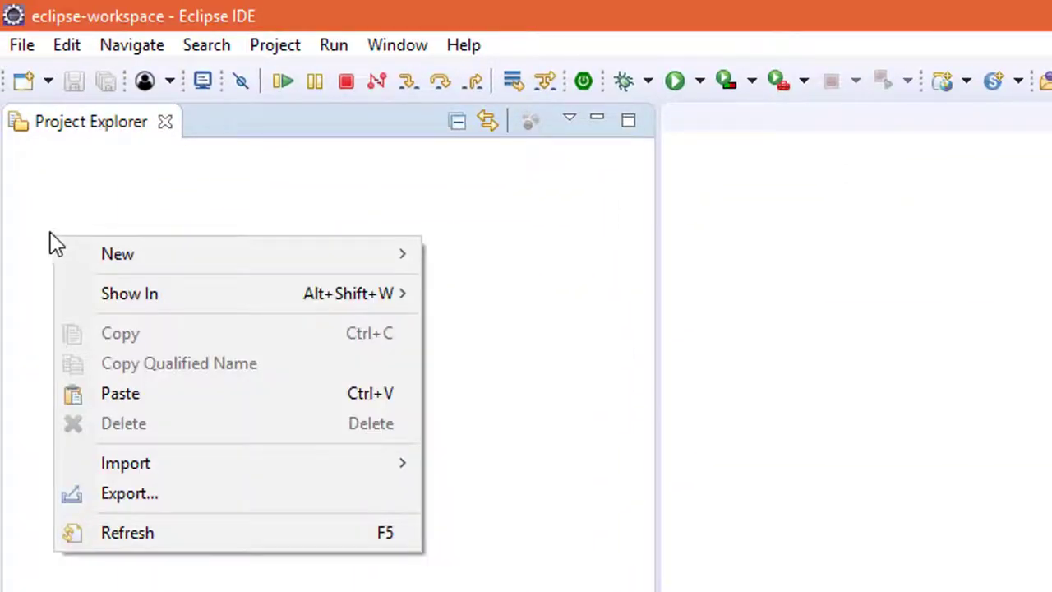
mouse_move(226, 254)
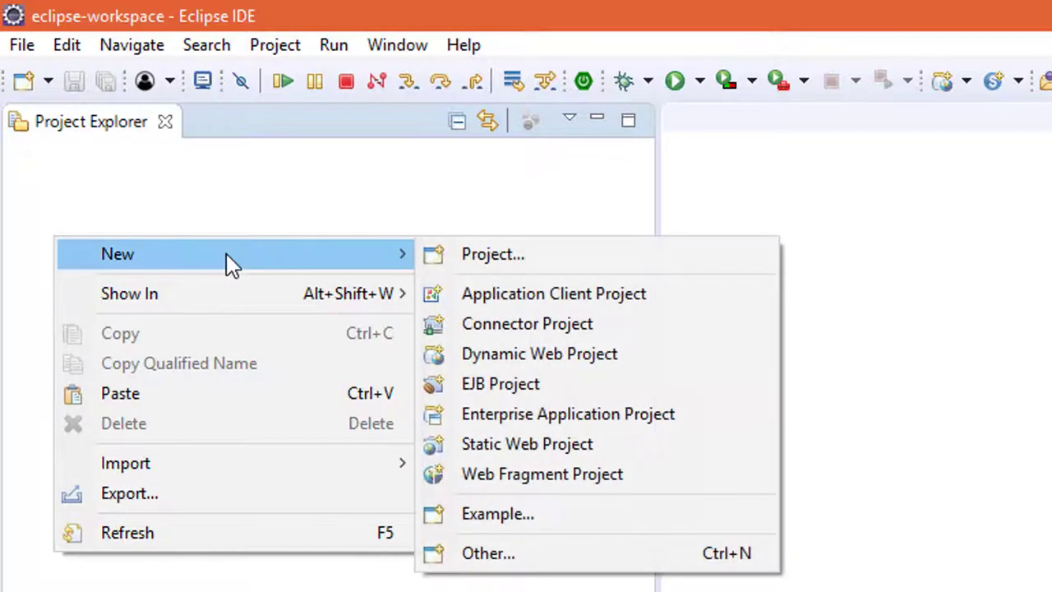
click(631, 553)
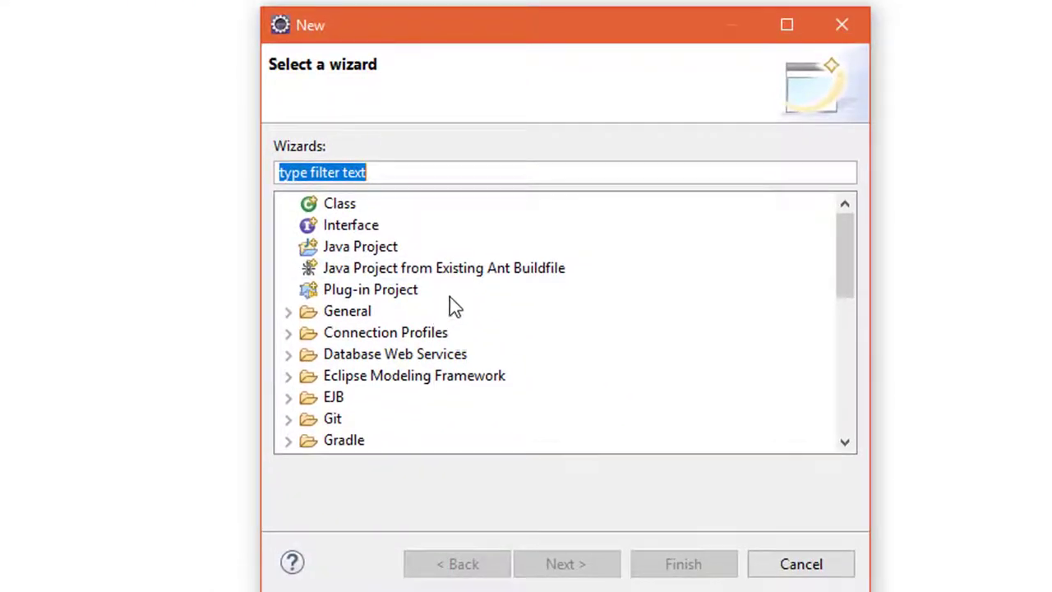
scroll(451, 305, down, 1)
scroll(447, 310, down, 2)
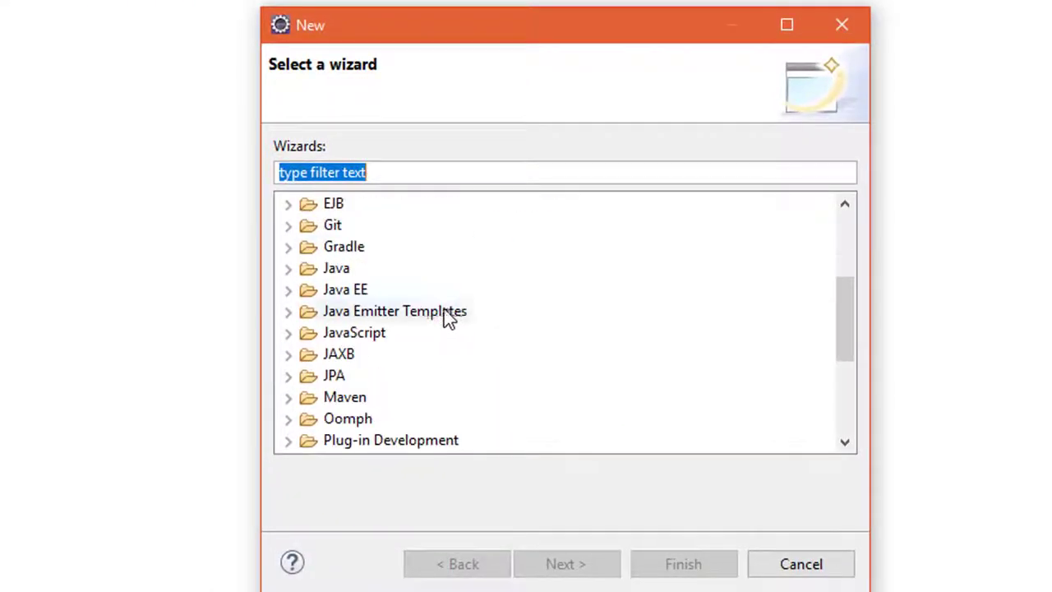
scroll(394, 411, down, 4)
click(288, 291)
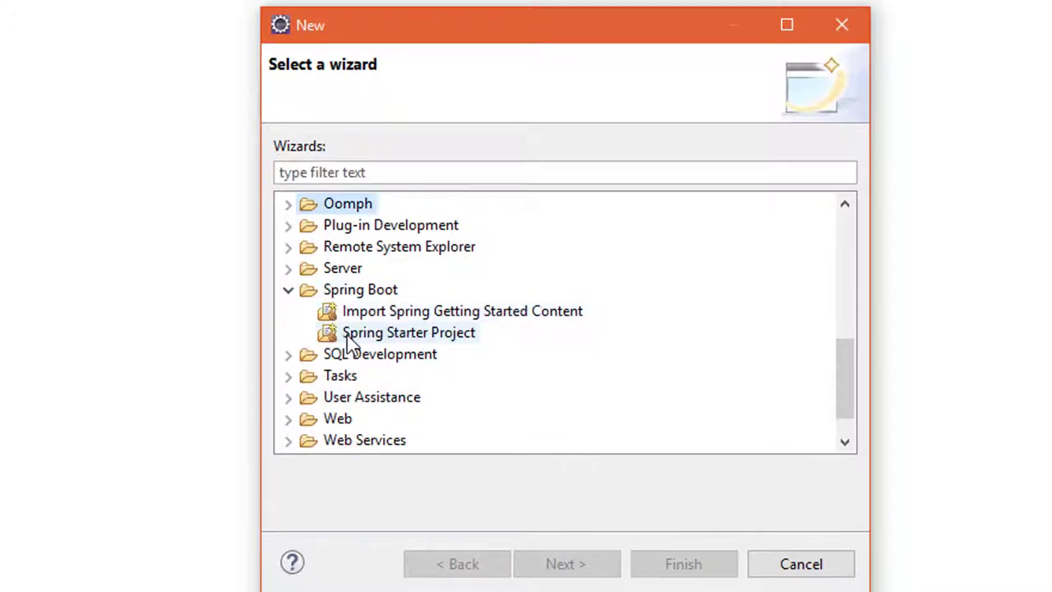
click(446, 341)
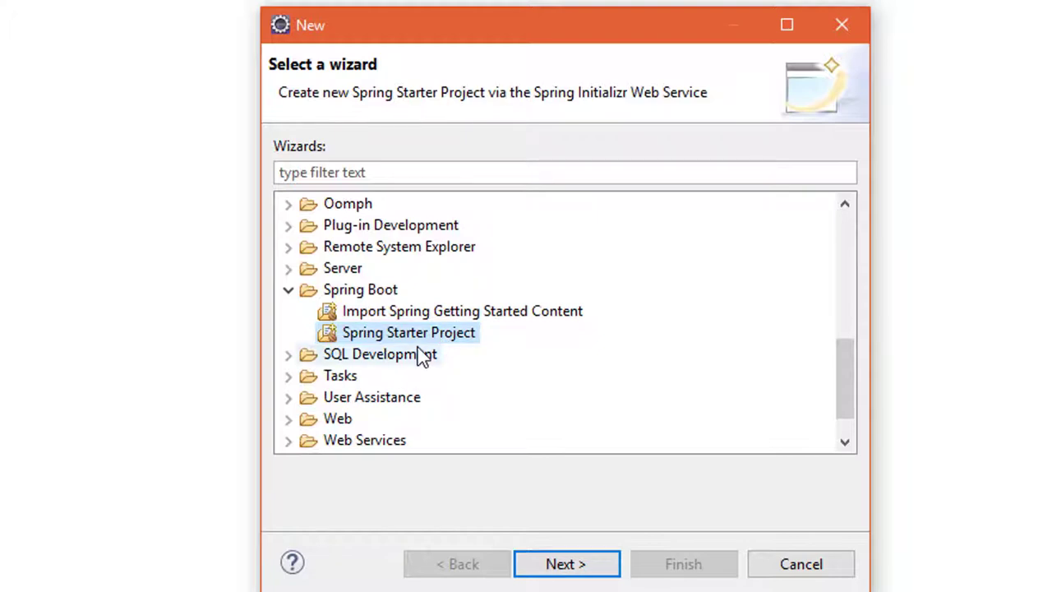
click(554, 566)
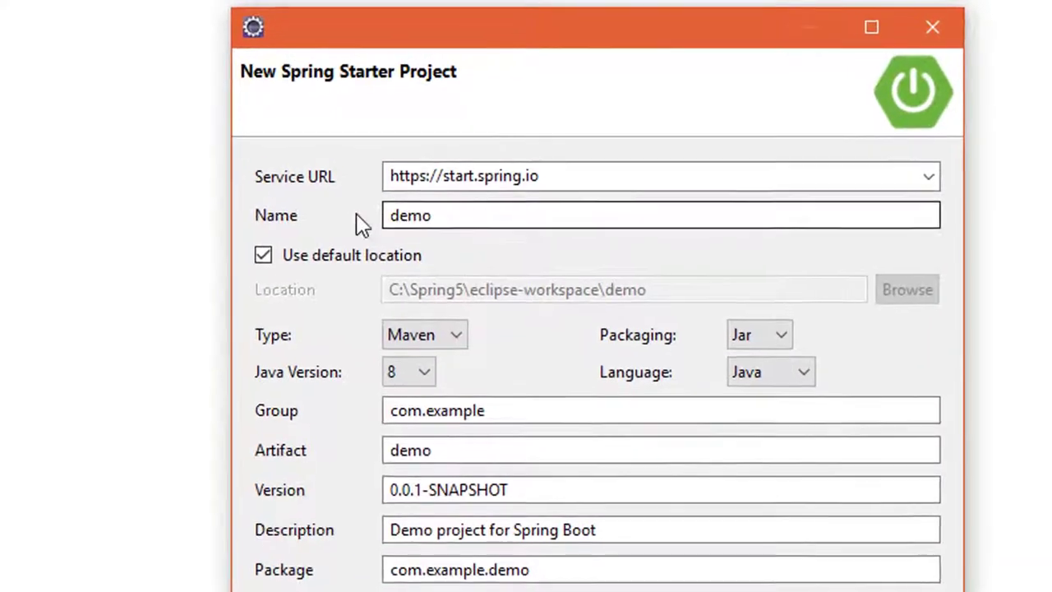
Step: Keep Maven as the type of the demo project and set its packaging to War
drag(434, 220, 361, 228)
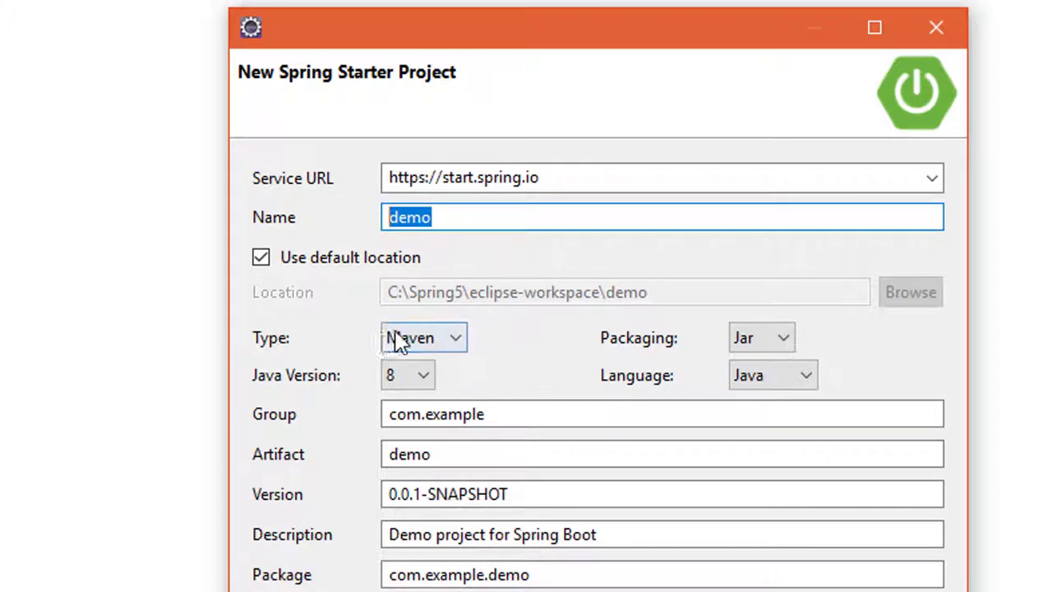
click(425, 340)
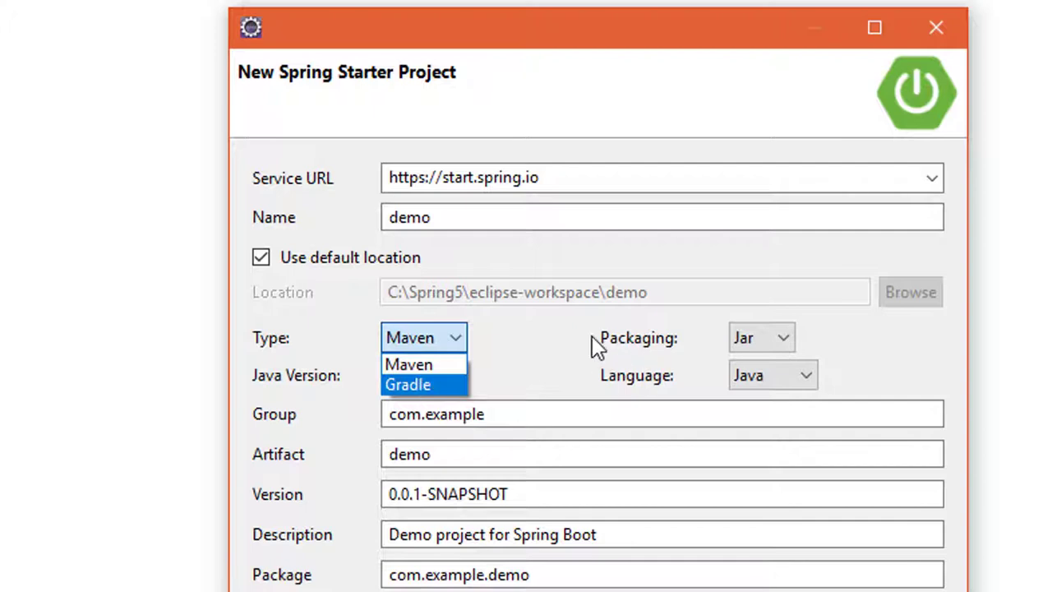
click(777, 351)
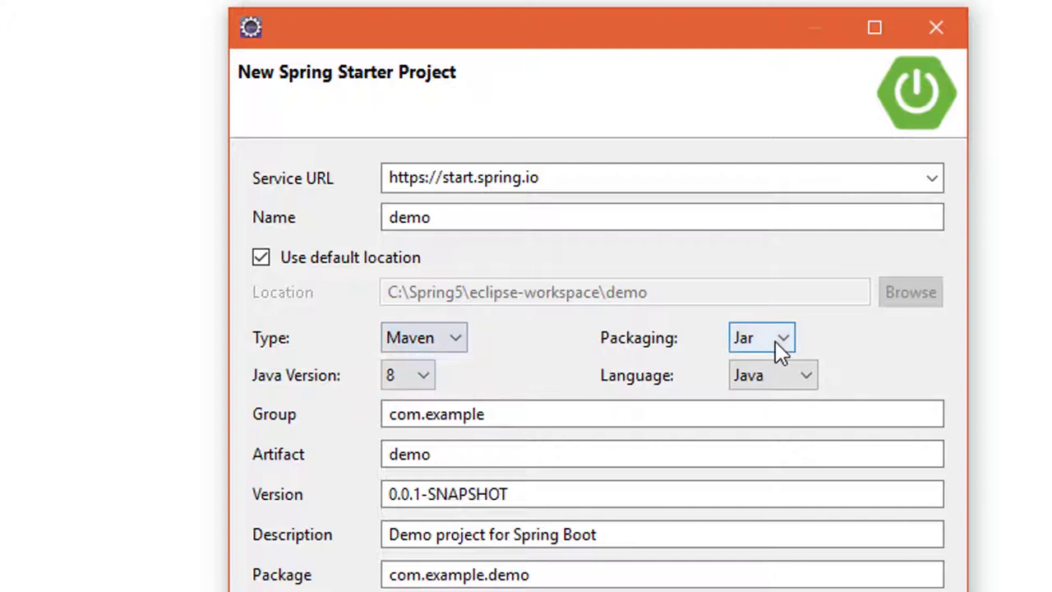
click(781, 351)
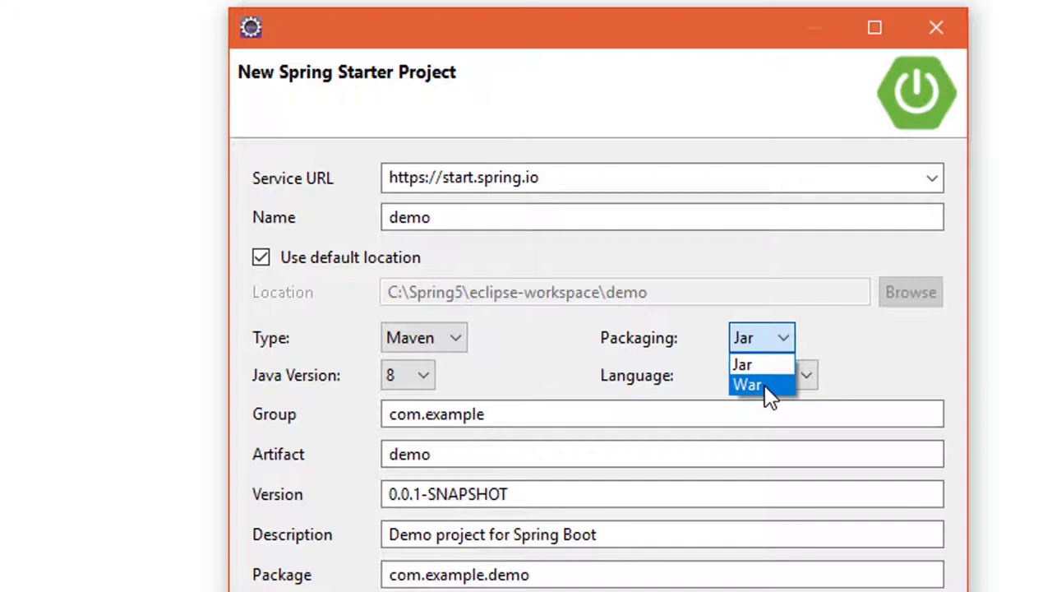
click(764, 385)
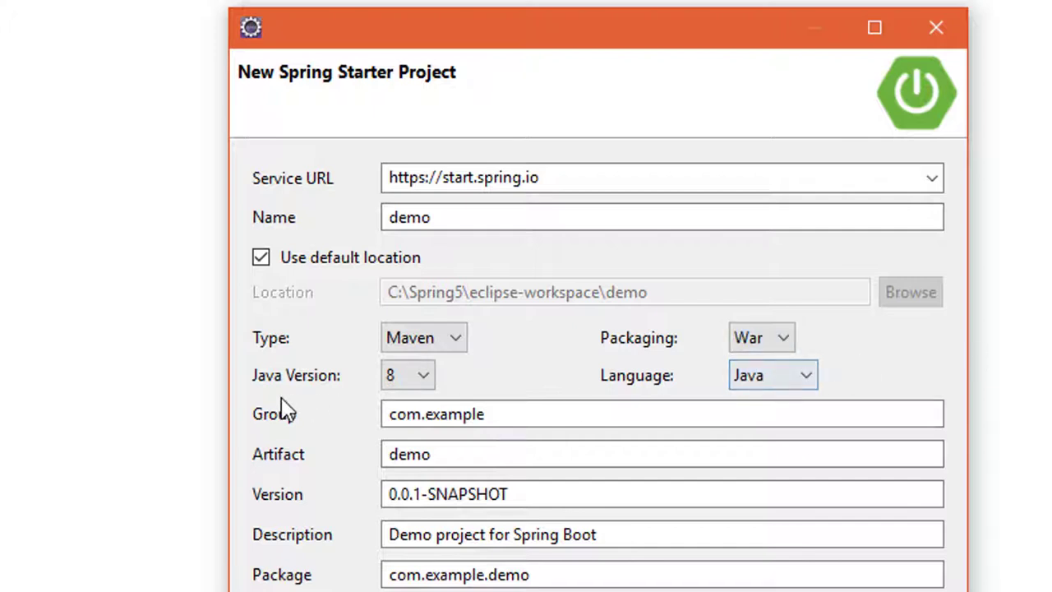
Step: Set the project's Java version to 10 and open the language choices
click(424, 377)
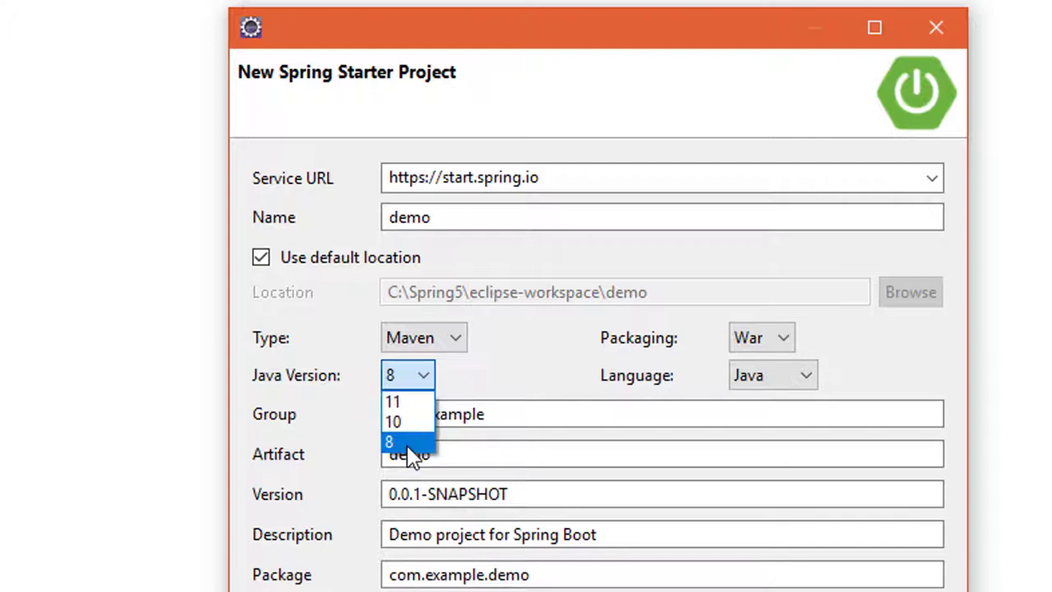
click(405, 423)
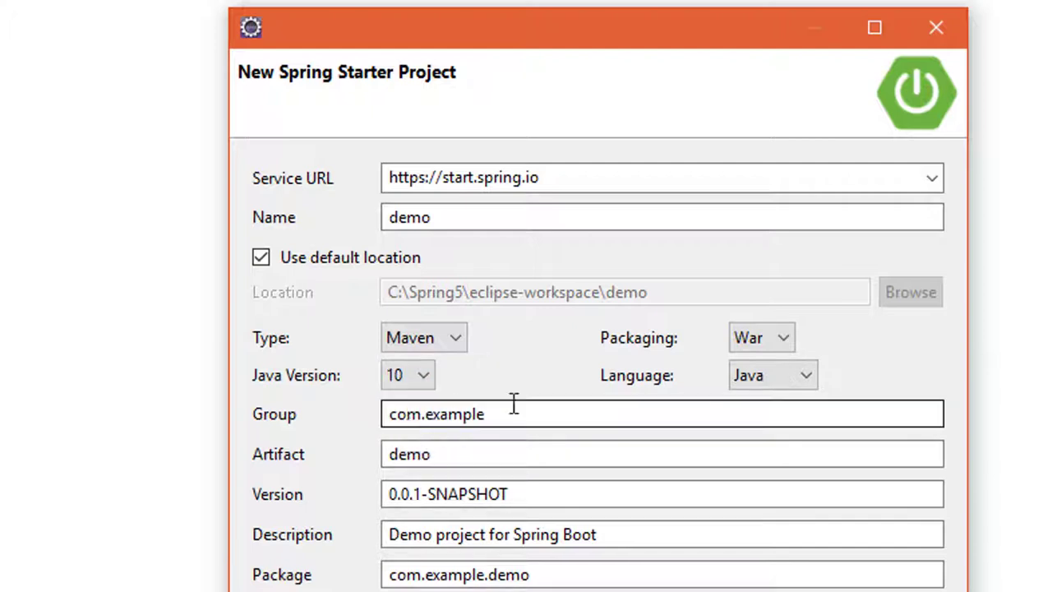
click(780, 383)
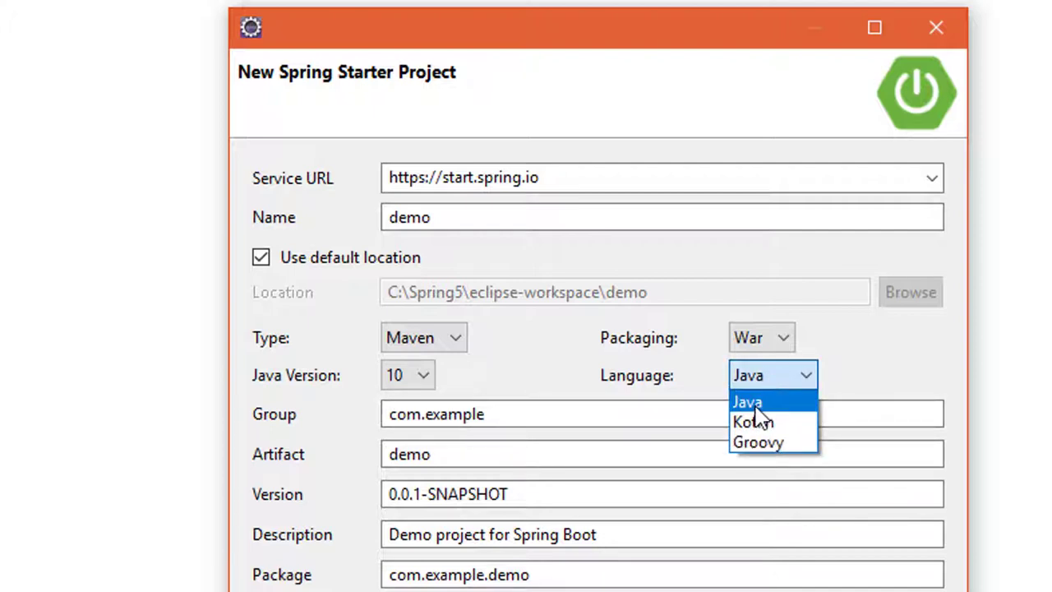